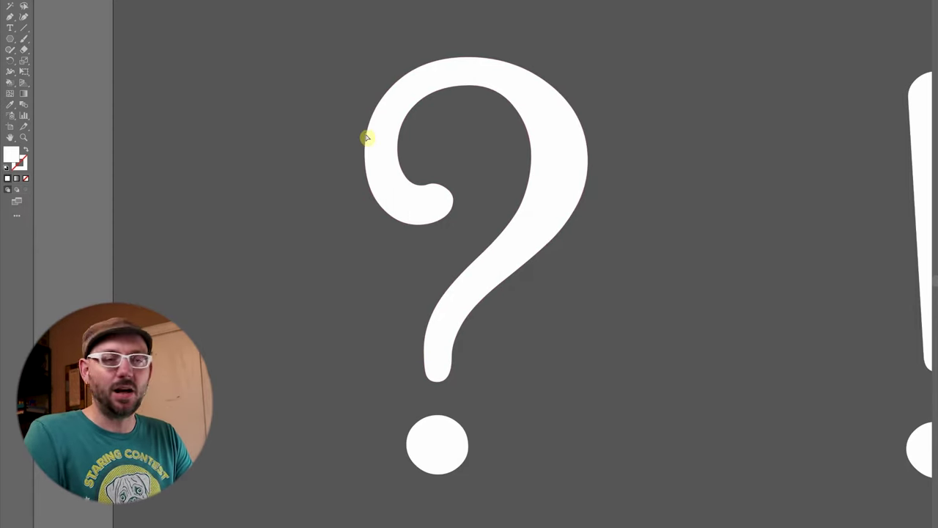
# Select the question mark and nudge an upper-left anchor, revealing its crowded anchor points.
pyautogui.click(382, 130)
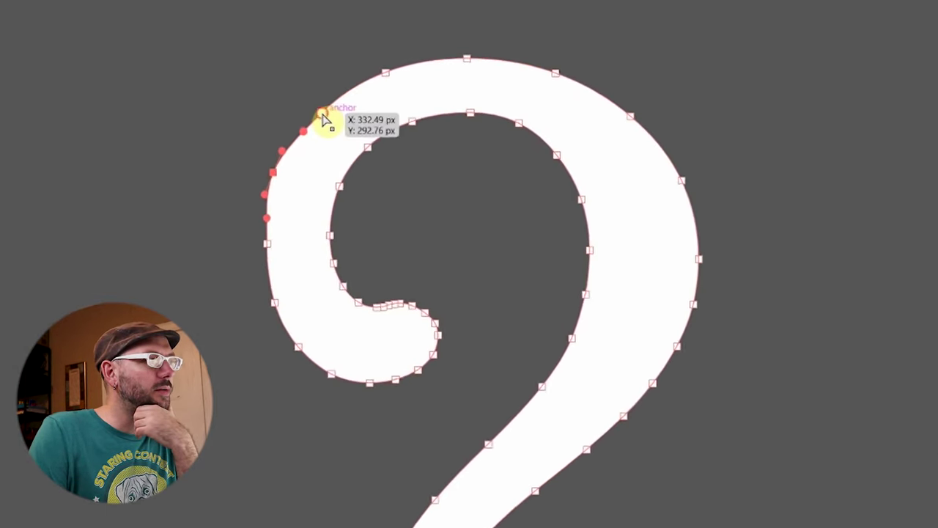
pyautogui.moveTo(322, 119); pyautogui.dragTo(313, 104)
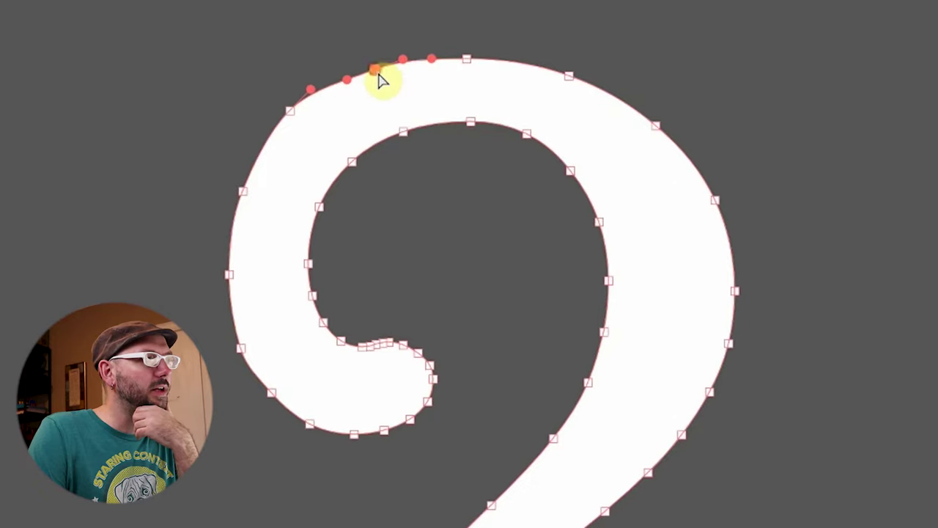
pyautogui.press('v')
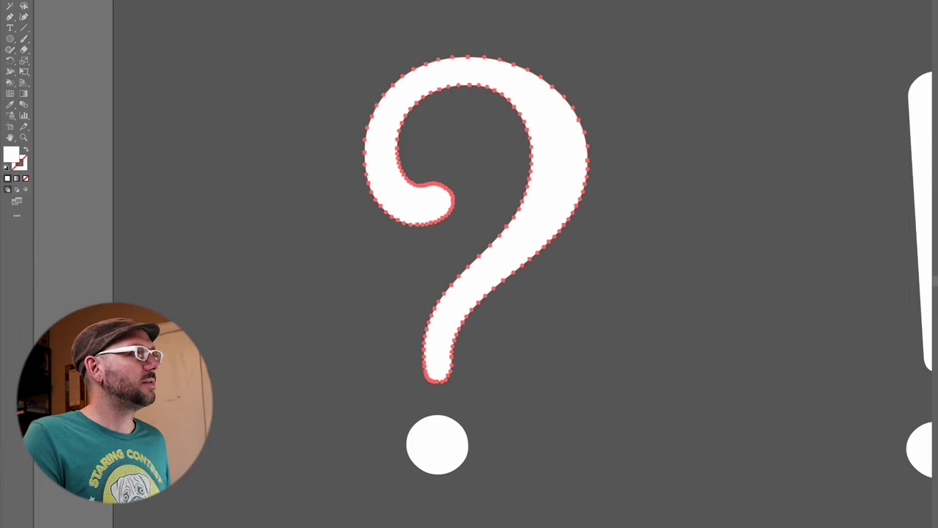
# Simplify the question-mark path, trying 14 and 6 points before settling on Auto-Simplify.
pyautogui.hotkey('alt', 'o')
pyautogui.moveTo(155, 151)
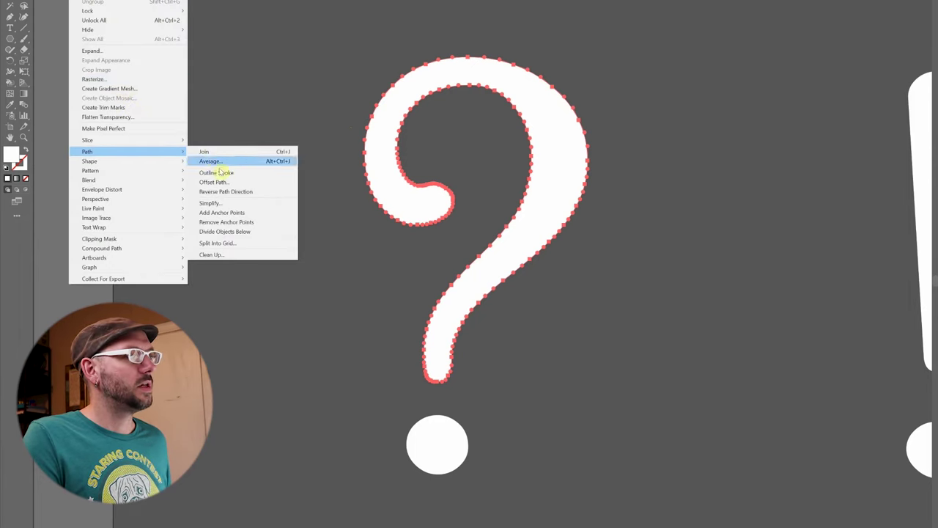
pyautogui.click(232, 205)
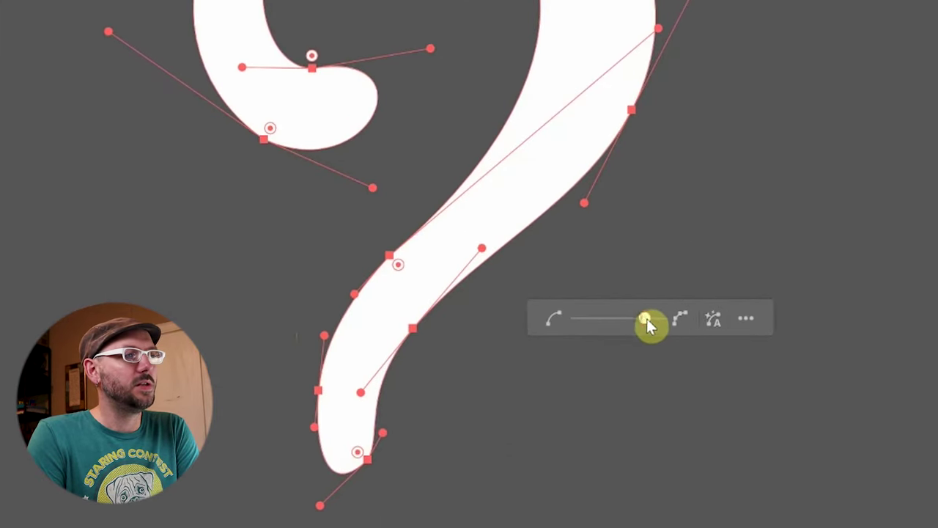
pyautogui.click(683, 320)
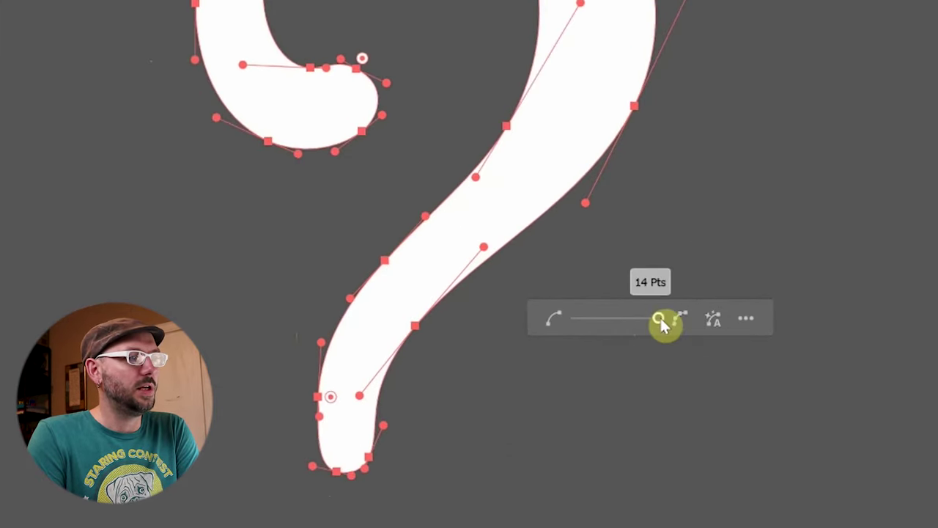
pyautogui.moveTo(601, 323); pyautogui.dragTo(546, 324)
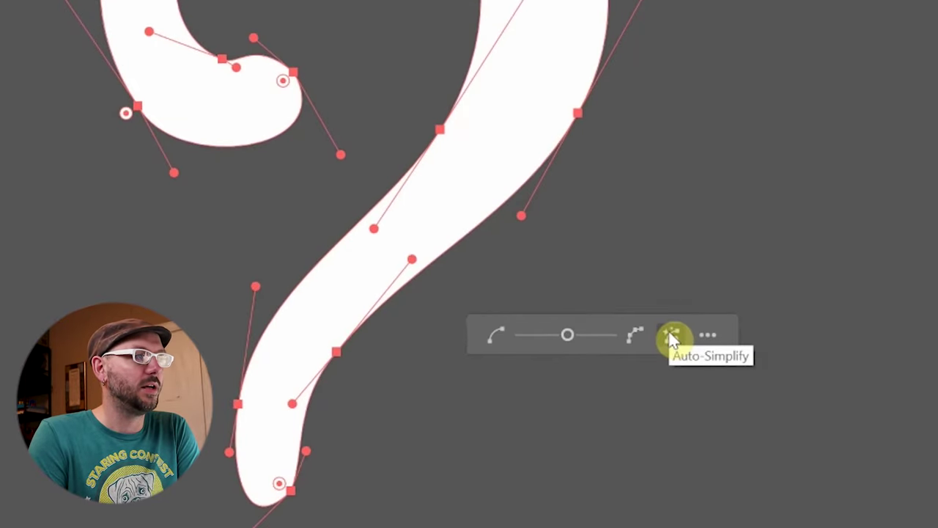
pyautogui.click(671, 337)
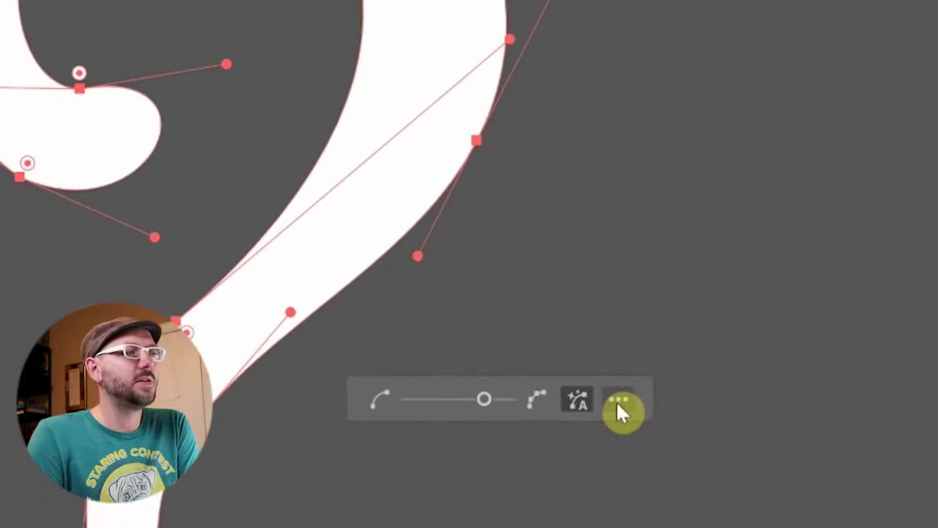
# In Simplify settings, set the corner angle threshold to 172°, preview straight lines, and apply.
pyautogui.click(617, 403)
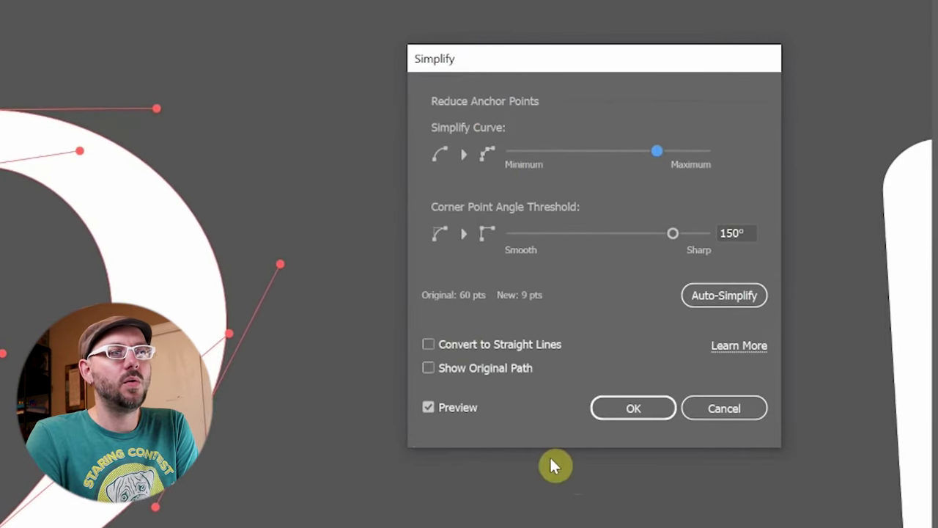
pyautogui.press('Tab')
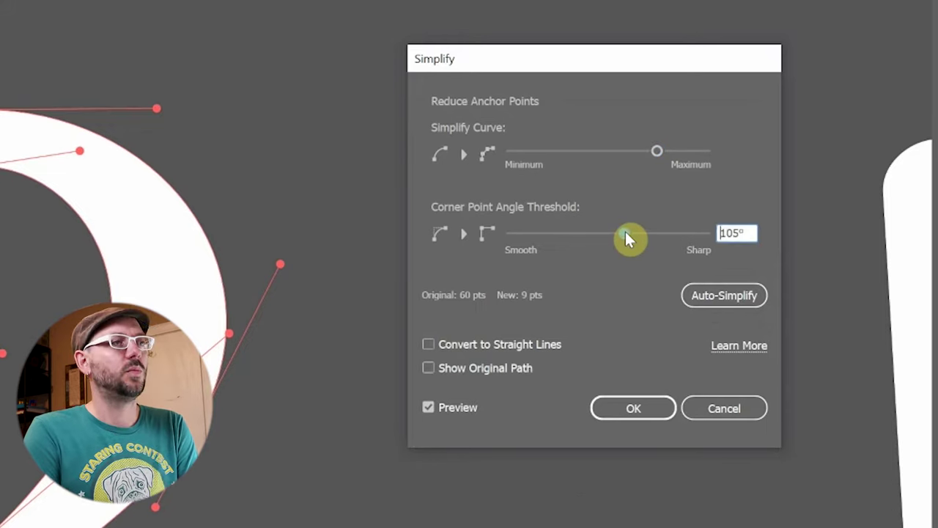
pyautogui.click(662, 234)
pyautogui.moveTo(664, 236)
pyautogui.mouseDown()
pyautogui.moveTo(726, 233)
pyautogui.moveTo(650, 236)
pyautogui.mouseUp()
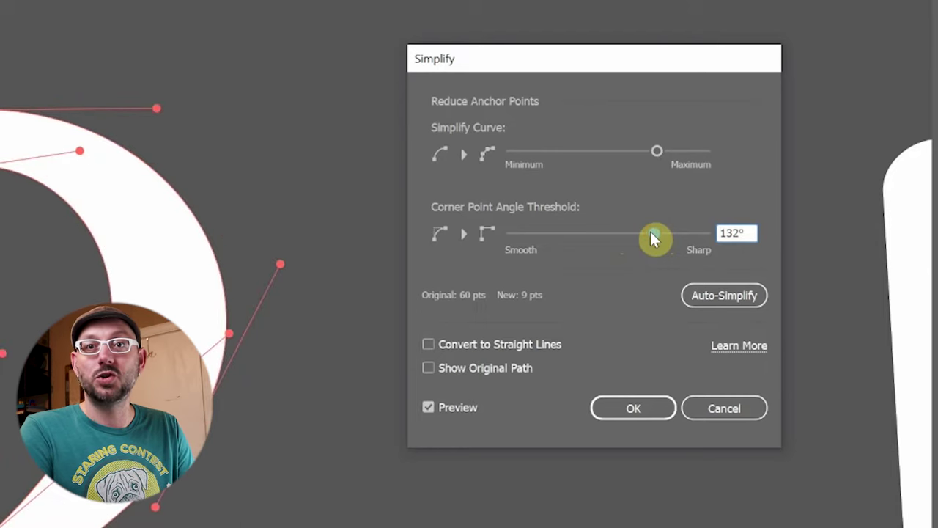
pyautogui.moveTo(654, 239); pyautogui.dragTo(672, 234)
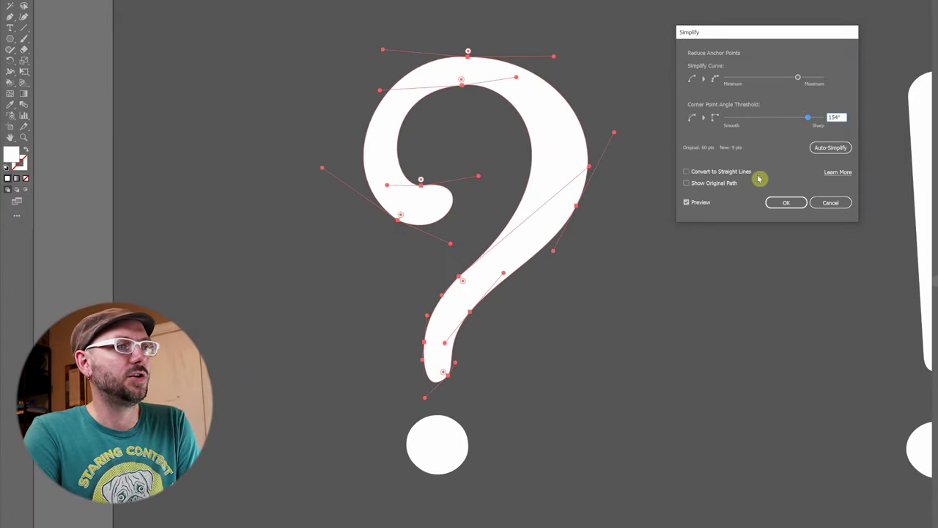
pyautogui.write('0')
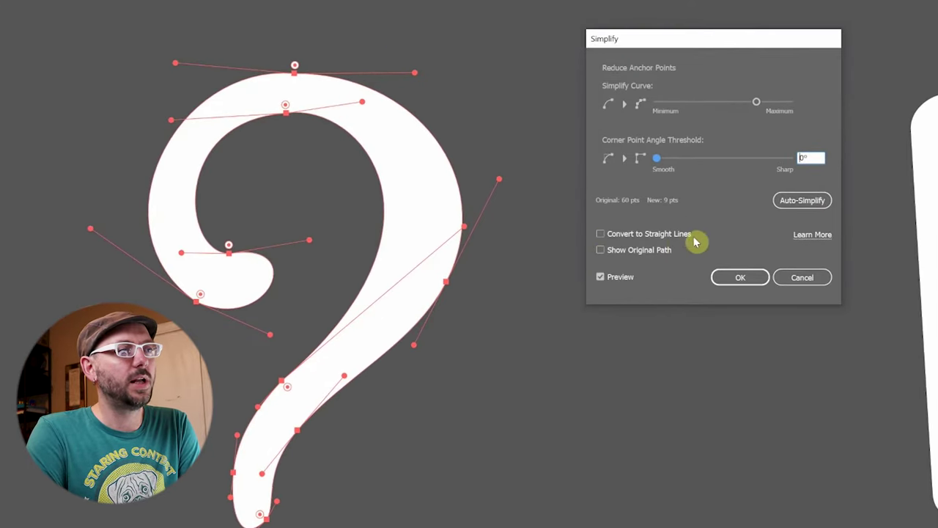
pyautogui.click(601, 235)
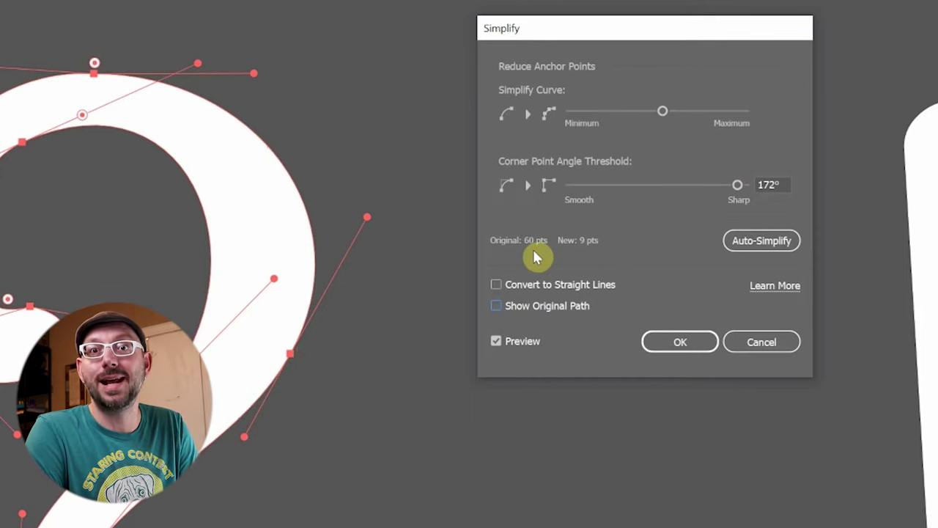
pyautogui.click(677, 347)
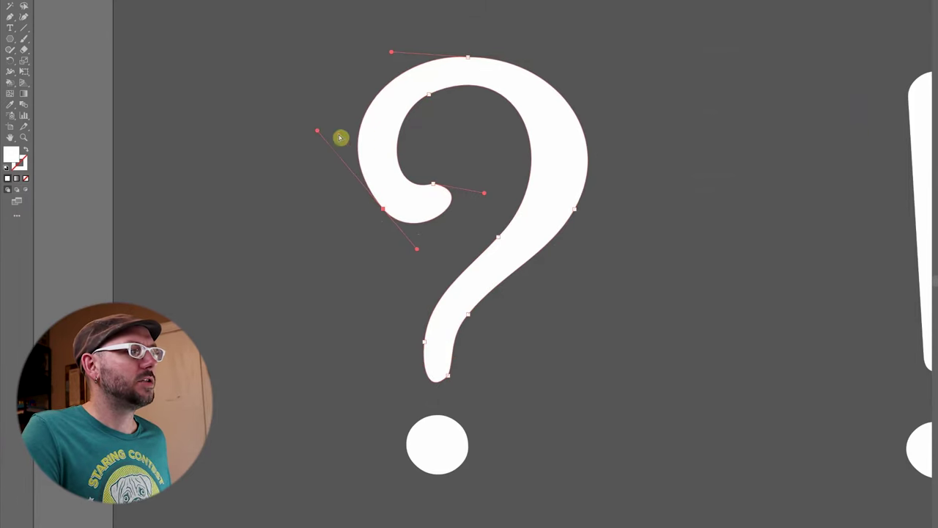
# Reshape the question mark's left, top-left and top-right curves by dragging handles, then deselect.
pyautogui.moveTo(315, 131); pyautogui.dragTo(316, 143)
pyautogui.moveTo(392, 53); pyautogui.dragTo(383, 54)
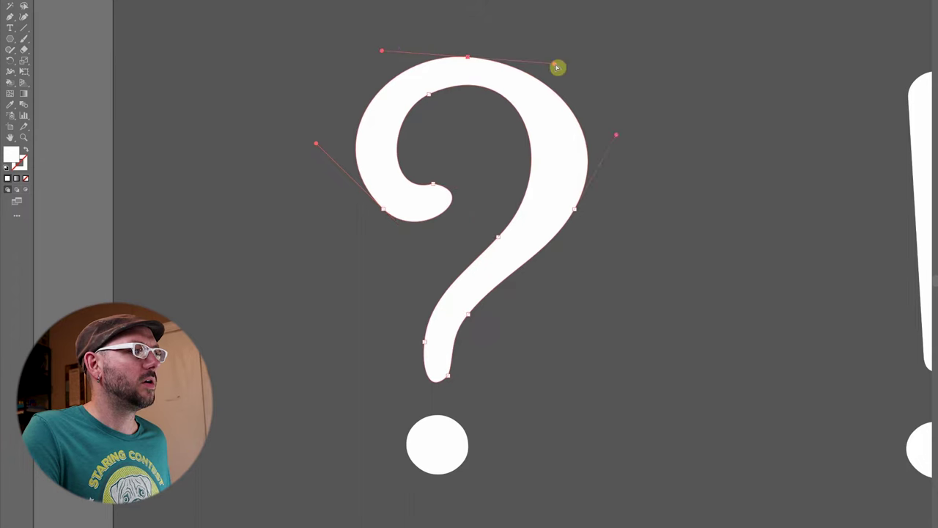
pyautogui.moveTo(557, 68); pyautogui.dragTo(566, 66)
pyautogui.click(671, 251)
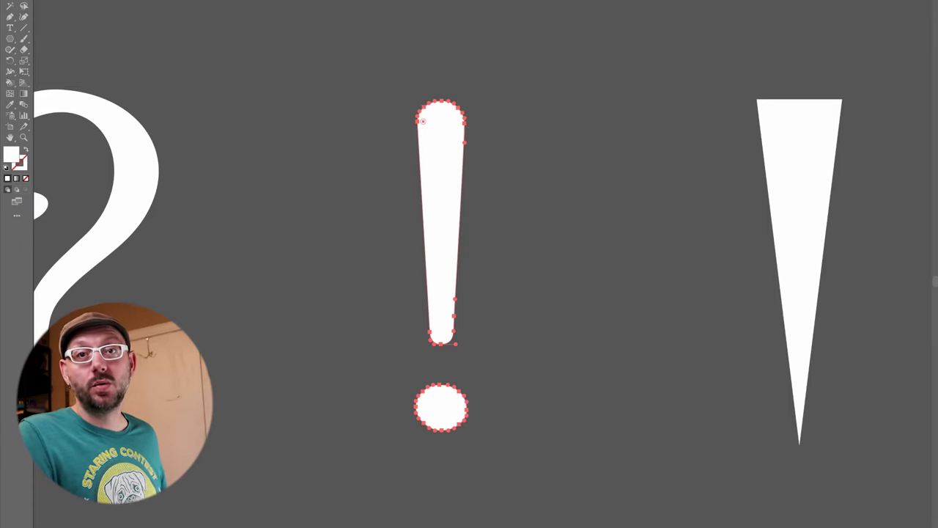
# Delete a surplus top-right anchor on the exclamation bar and round out its top-right shoulder.
pyautogui.moveTo(9, 17); pyautogui.dragTo(66, 39)
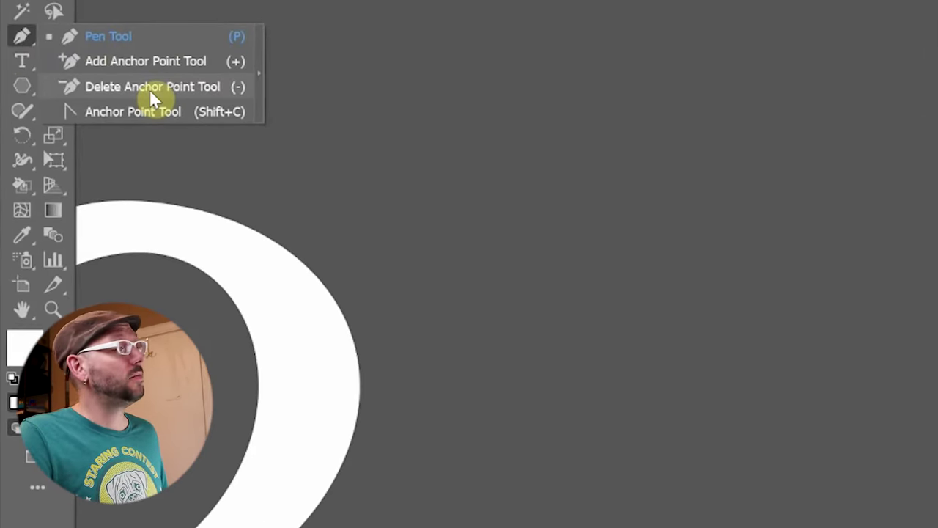
pyautogui.moveTo(230, 89); pyautogui.dragTo(195, 87)
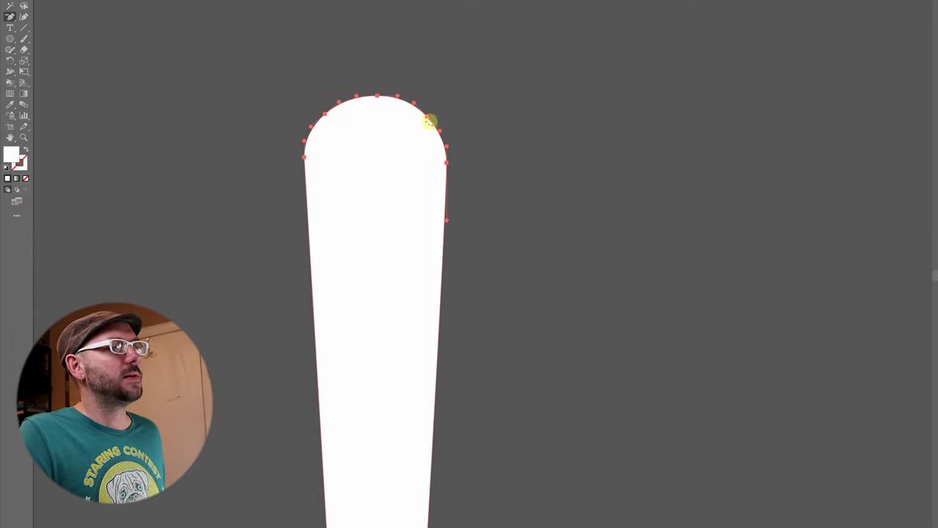
pyautogui.click(429, 118)
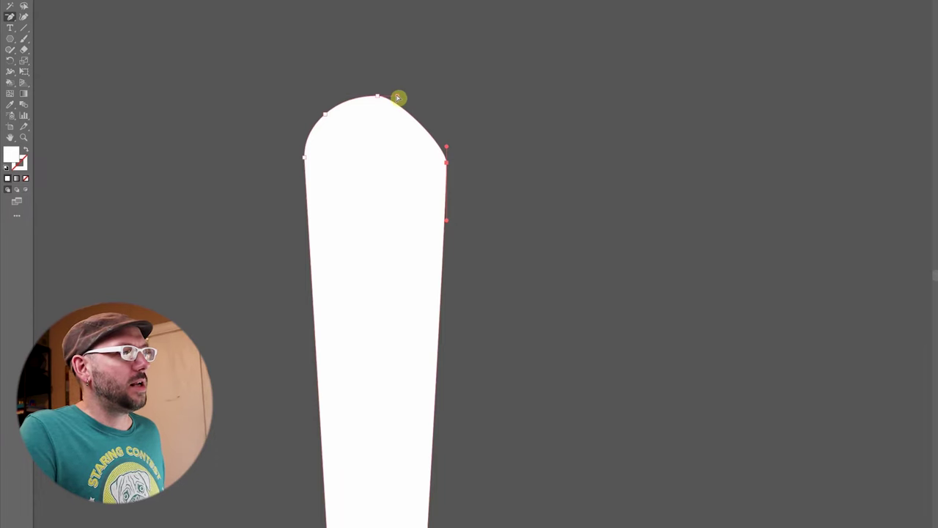
pyautogui.moveTo(398, 98); pyautogui.dragTo(417, 96)
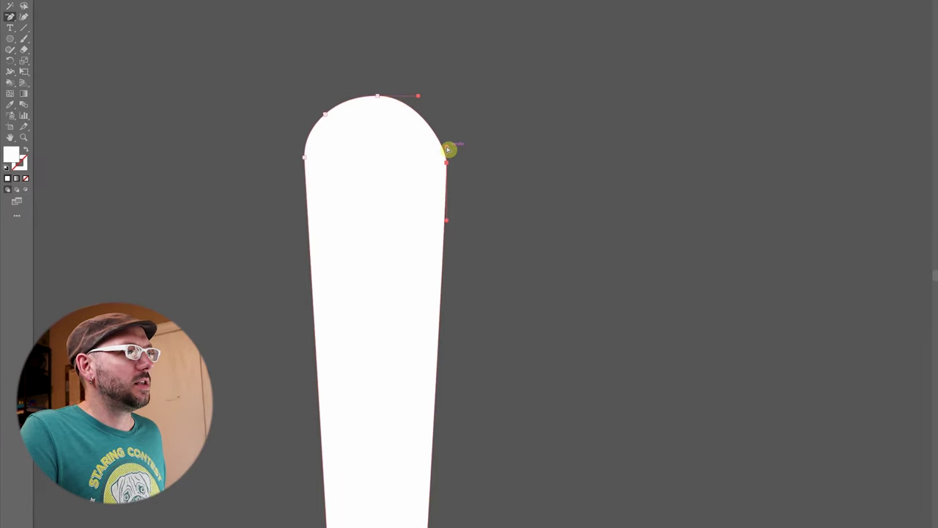
pyautogui.moveTo(448, 150); pyautogui.dragTo(446, 132)
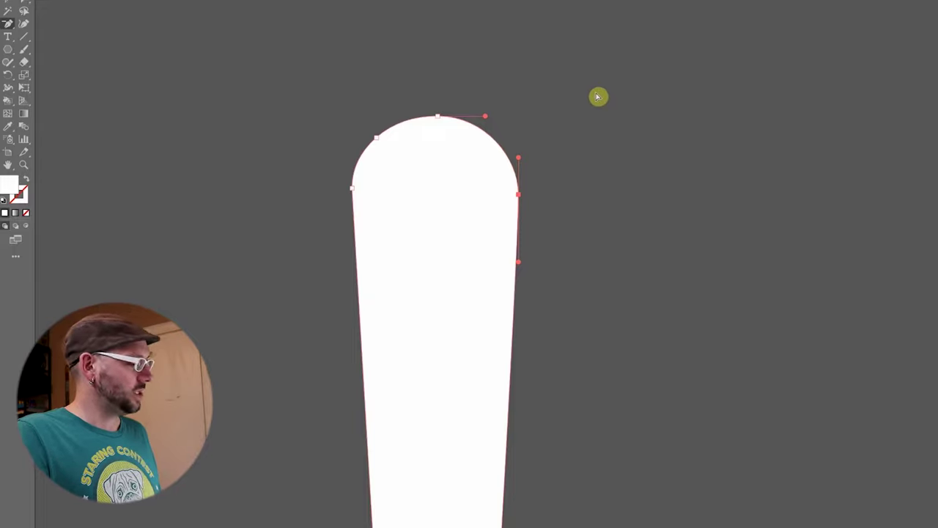
# Revert the exclamation bar's top, then remove extra anchors and Shift-drag the top anchor upward.
pyautogui.hotkey('ctrl', 'alt', 'shift', 's')
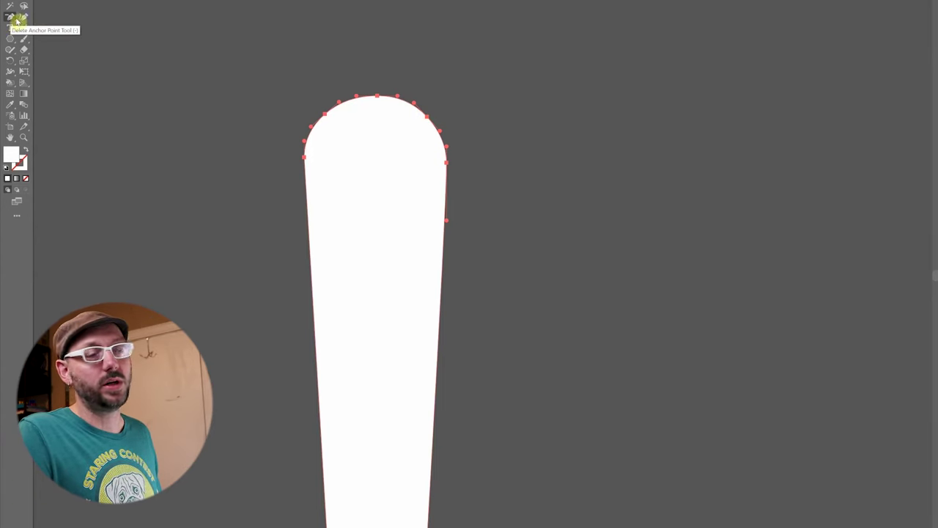
pyautogui.click(17, 20)
pyautogui.press('shift')
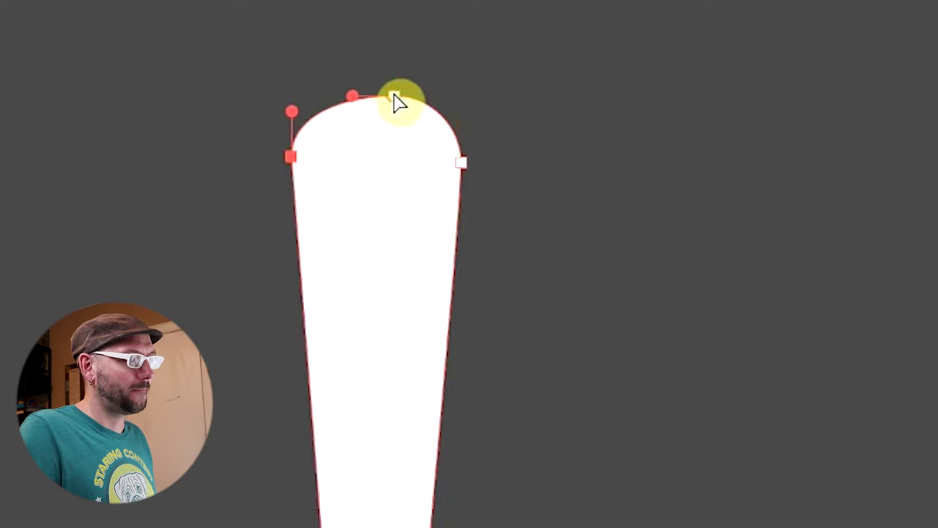
pyautogui.moveTo(394, 99); pyautogui.dragTo(345, 83)
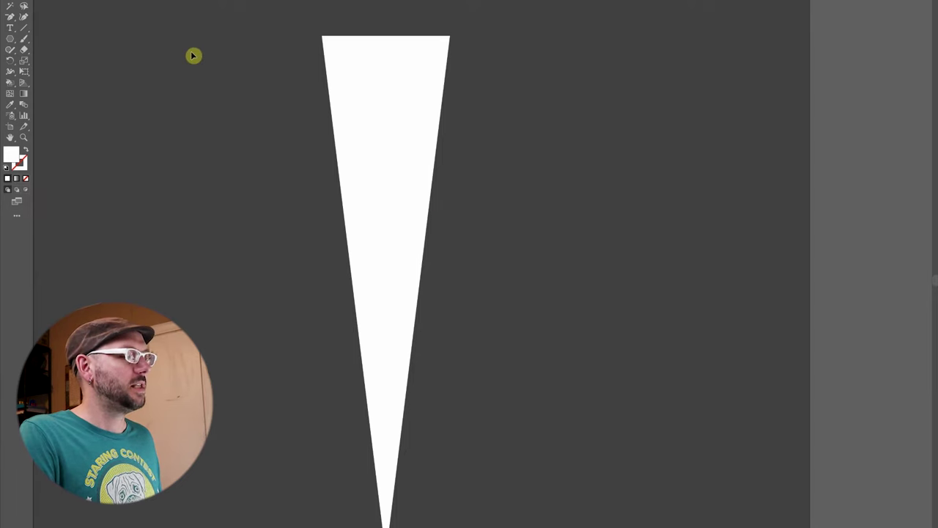
# Add anchor points along the white triangle's long edges with the Add Anchor Point Tool.
pyautogui.click(13, 18)
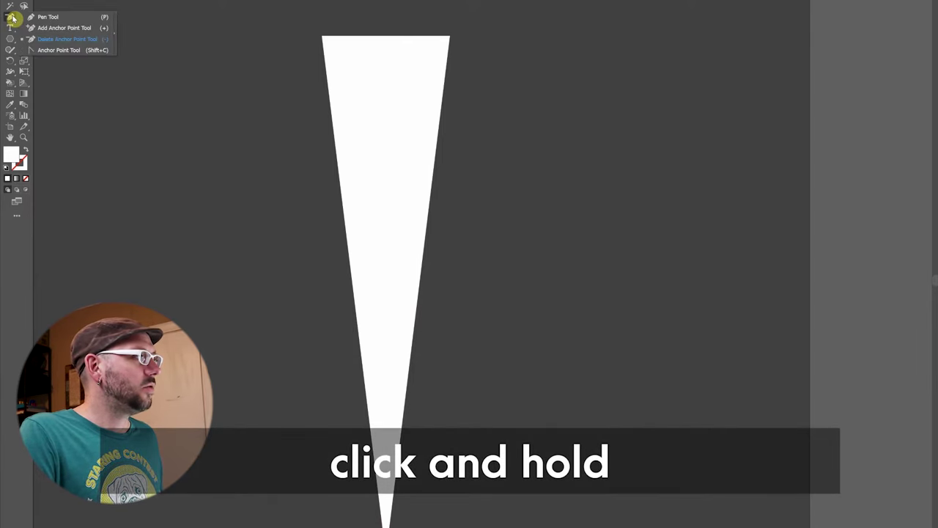
pyautogui.click(63, 28)
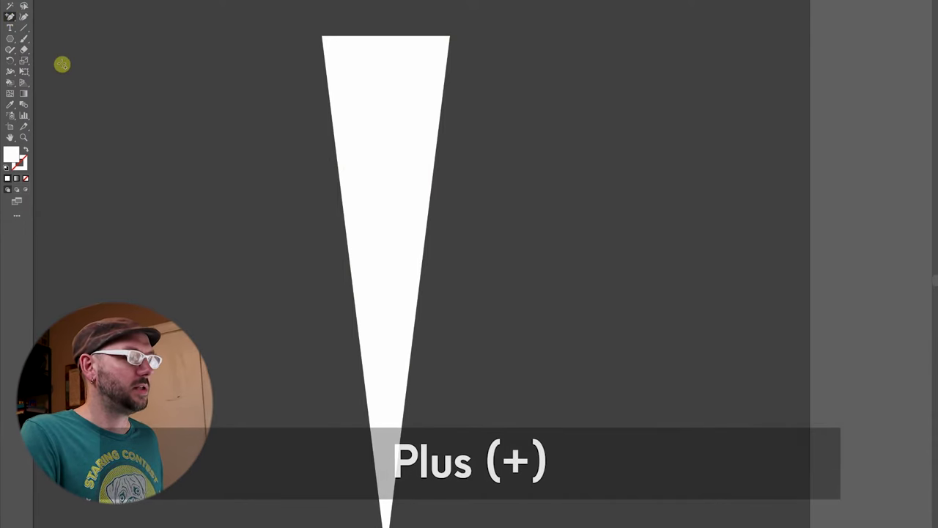
pyautogui.scroll(-1, 429, 126)
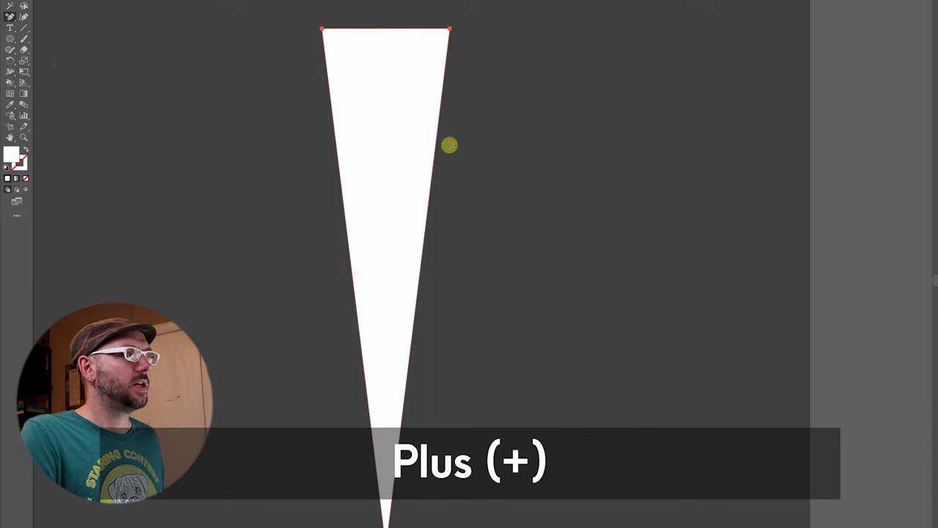
pyautogui.click(435, 145)
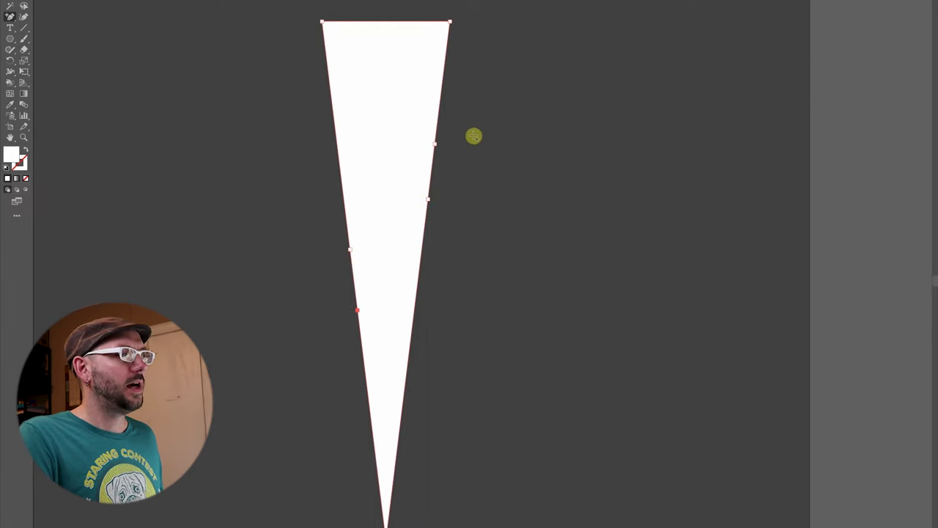
pyautogui.press('a')
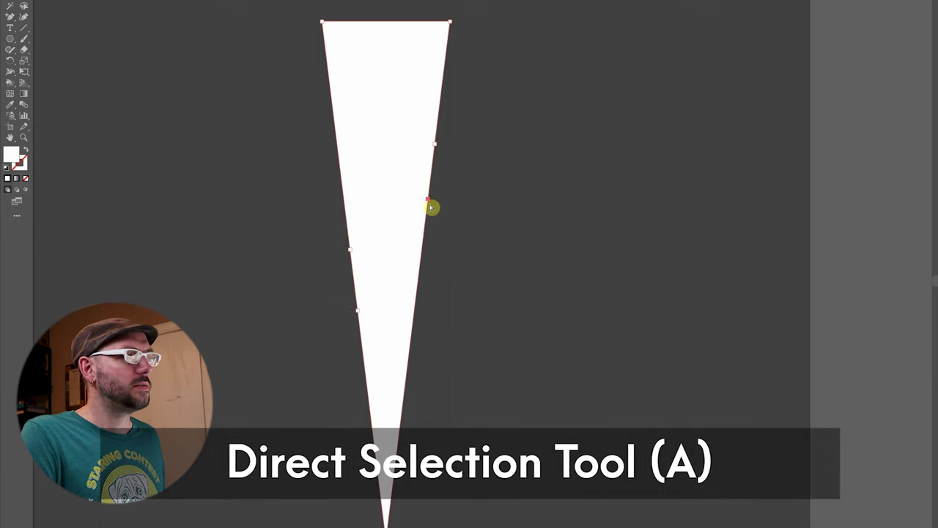
# Drag the right-edge and left-edge anchors up and outward to form the bolt's zigzag notch.
pyautogui.moveTo(431, 204); pyautogui.dragTo(498, 153)
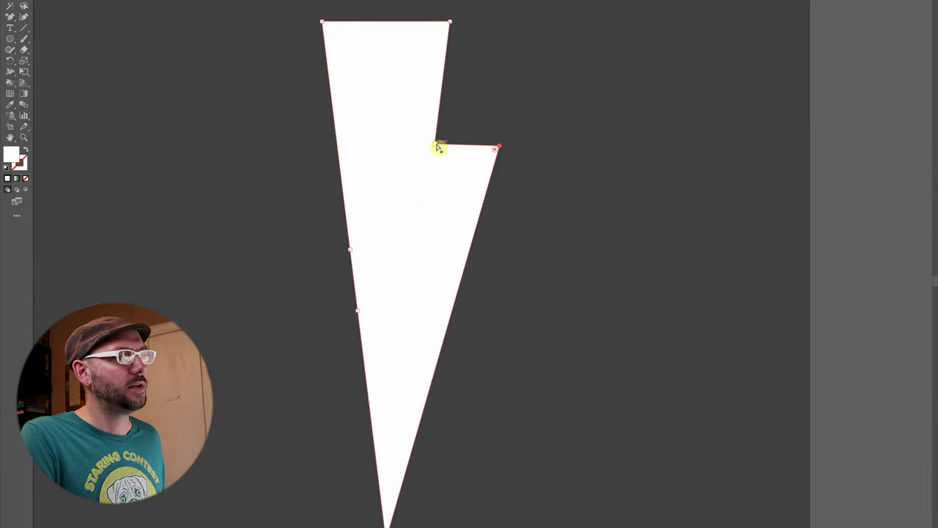
pyautogui.click(500, 148)
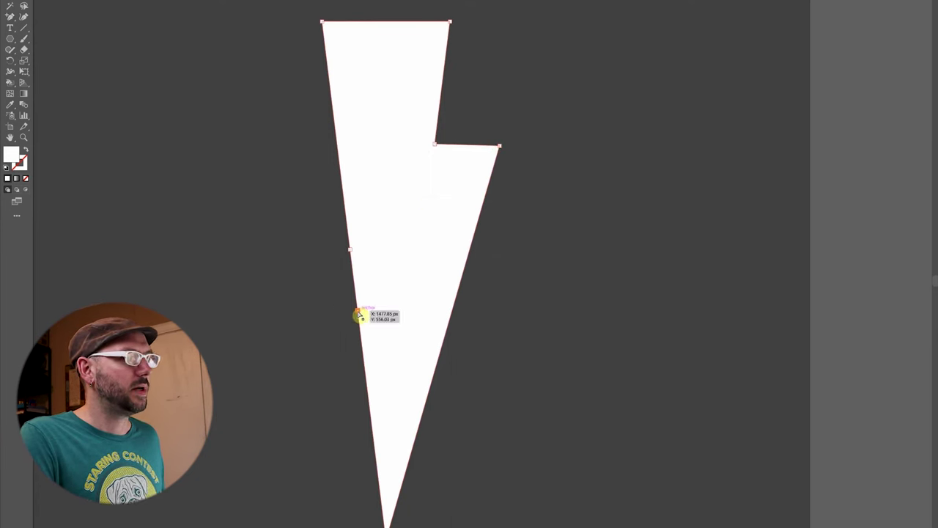
pyautogui.moveTo(359, 315); pyautogui.dragTo(422, 237)
pyautogui.scroll(-1, 550, 287)
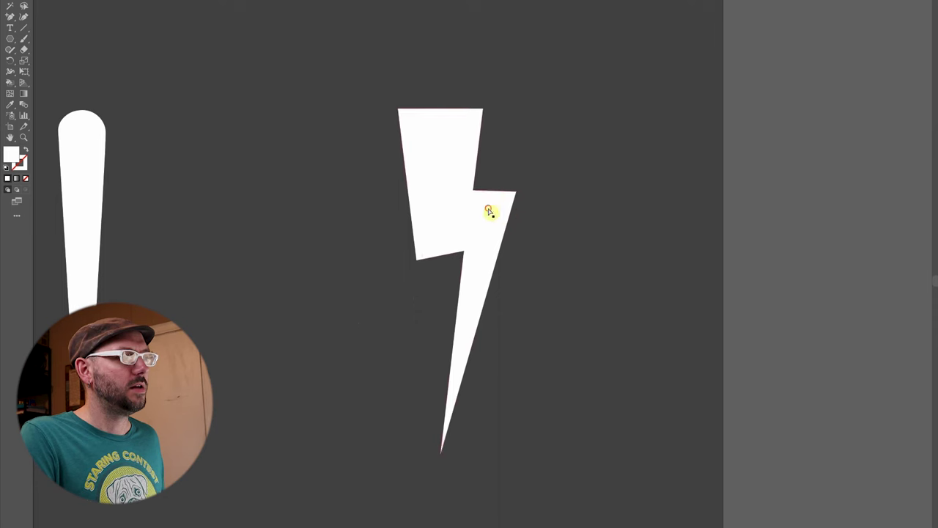
pyautogui.click(474, 192)
# Lower the bolt's notch corners slightly and view the finished three-symbol artboard.
pyautogui.moveTo(517, 192); pyautogui.dragTo(527, 209)
pyautogui.scroll(-1, 542, 283)
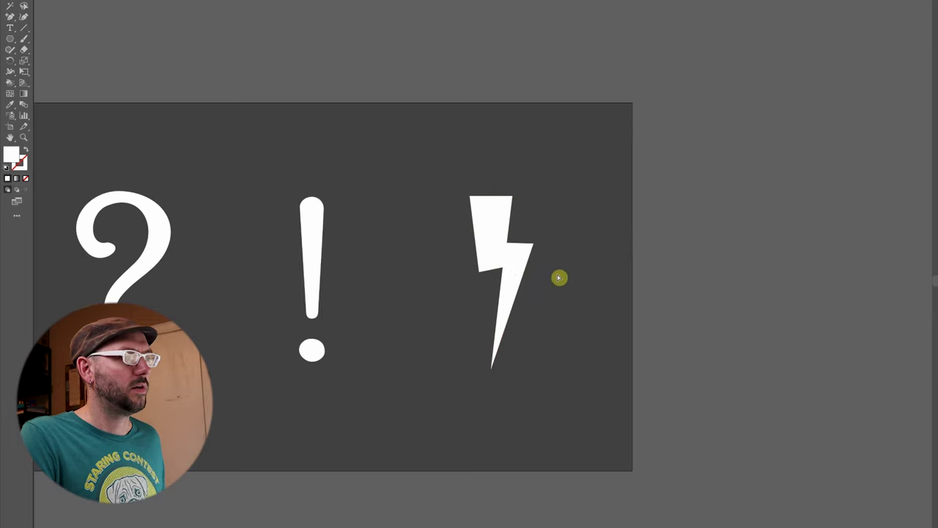